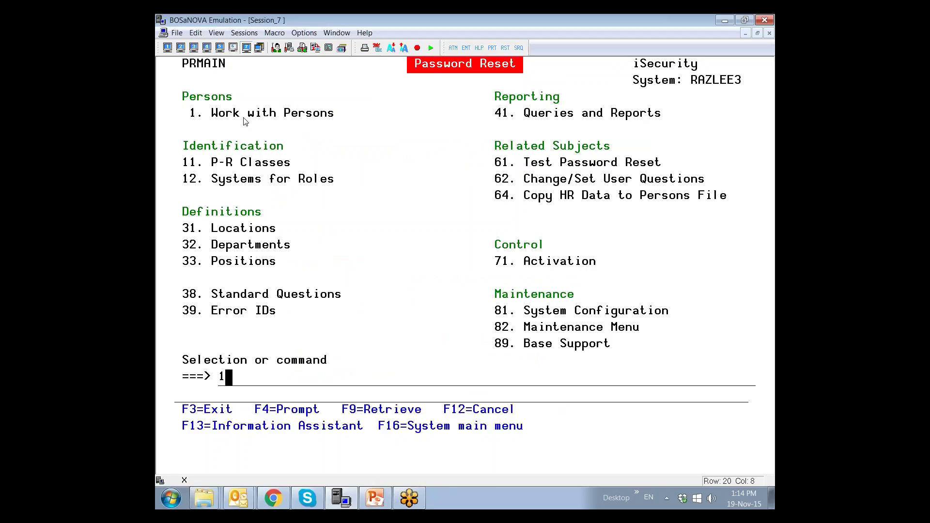
{"action": "key", "text": "Down"}
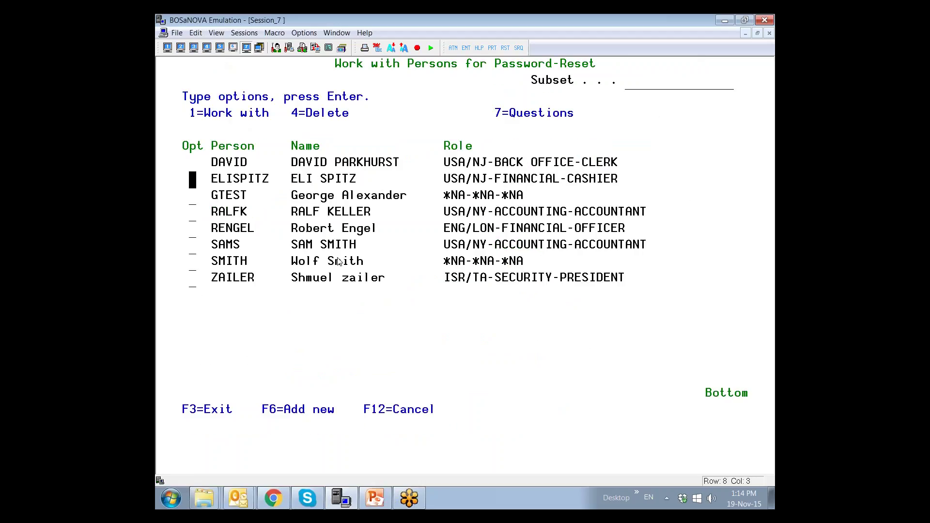
{"action": "type", "text": "1"}
{"action": "key", "text": "Return"}
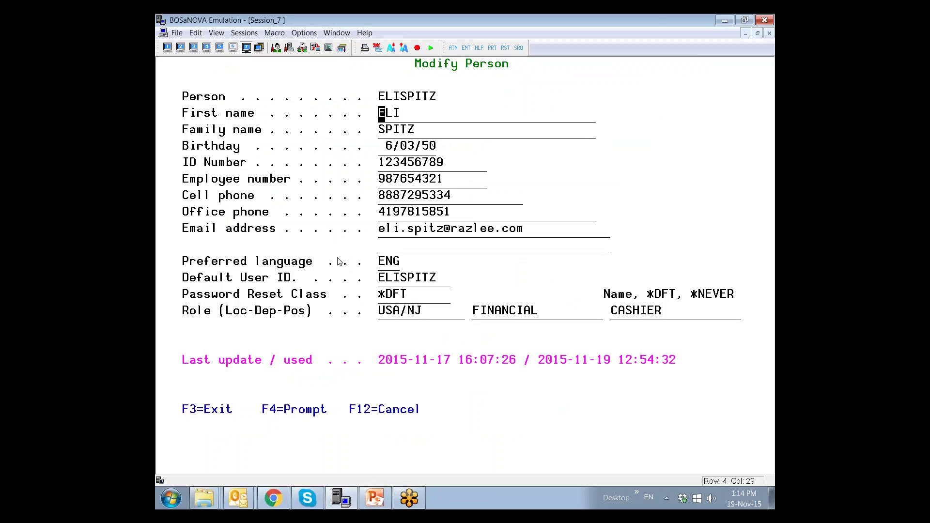
{"action": "key", "text": "F3"}
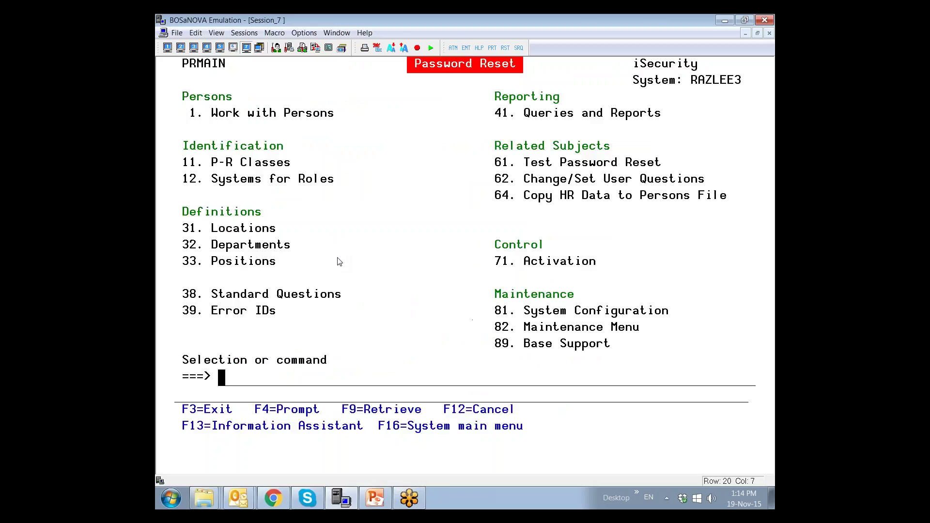
{"action": "type", "text": "1"}
{"action": "key", "text": "Return"}
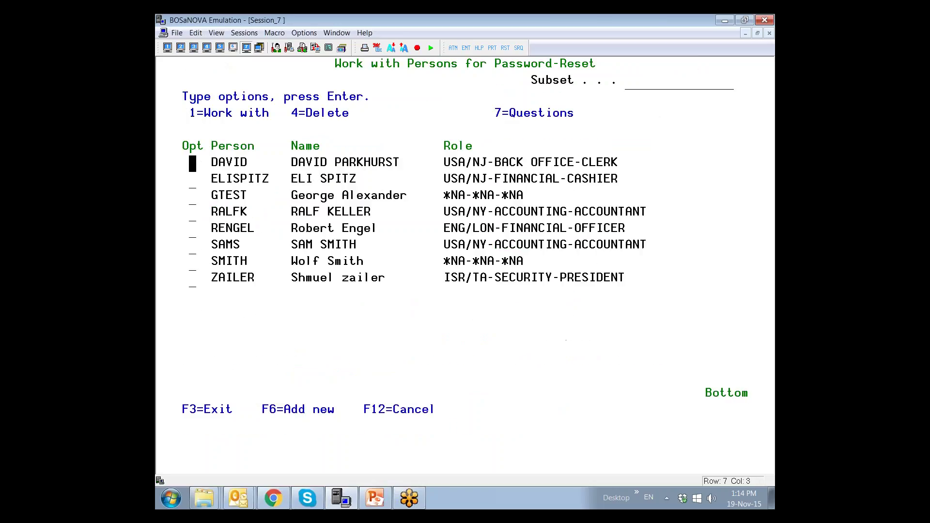
{"action": "key", "text": "Down"}
{"action": "type", "text": "7"}
{"action": "key", "text": "Return"}
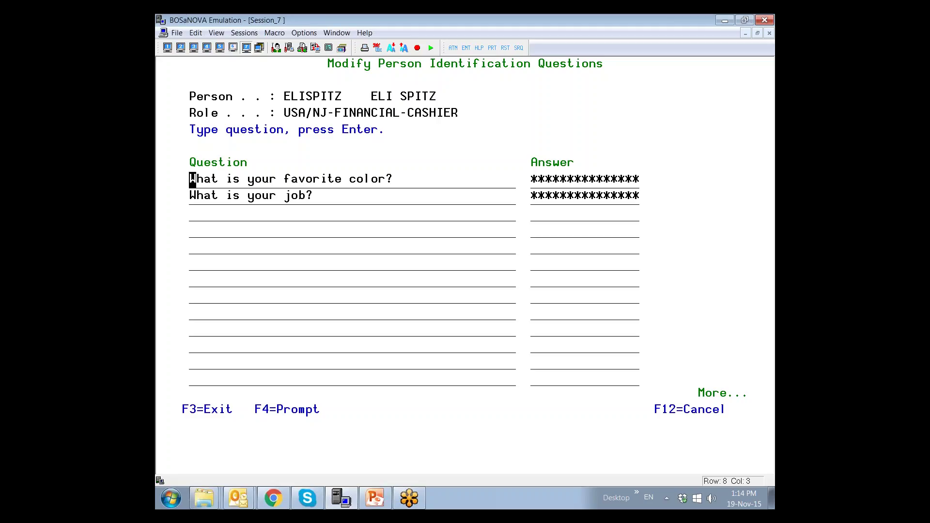
{"action": "key", "text": "F3"}
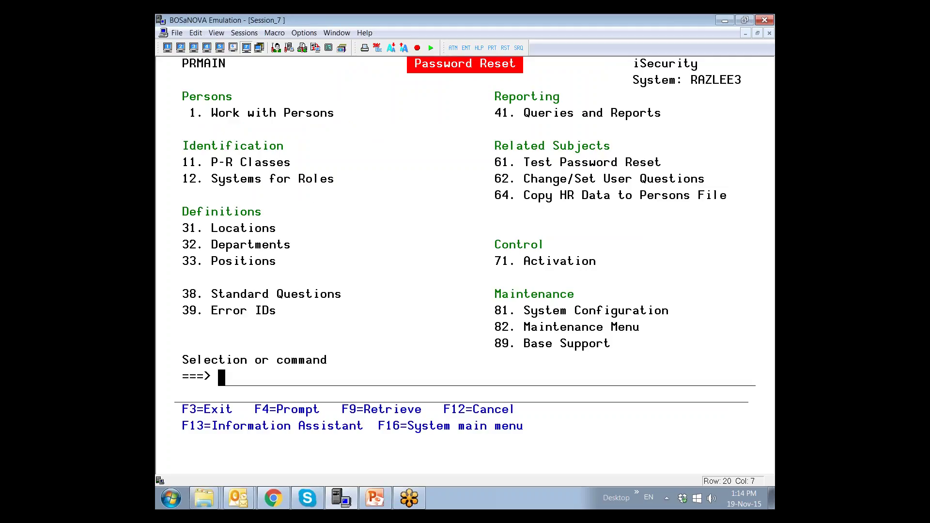
- Sign off and sign back on as the FORGOT user to start a password reset
{"action": "type", "text": "off"}
{"action": "key", "text": "Return"}
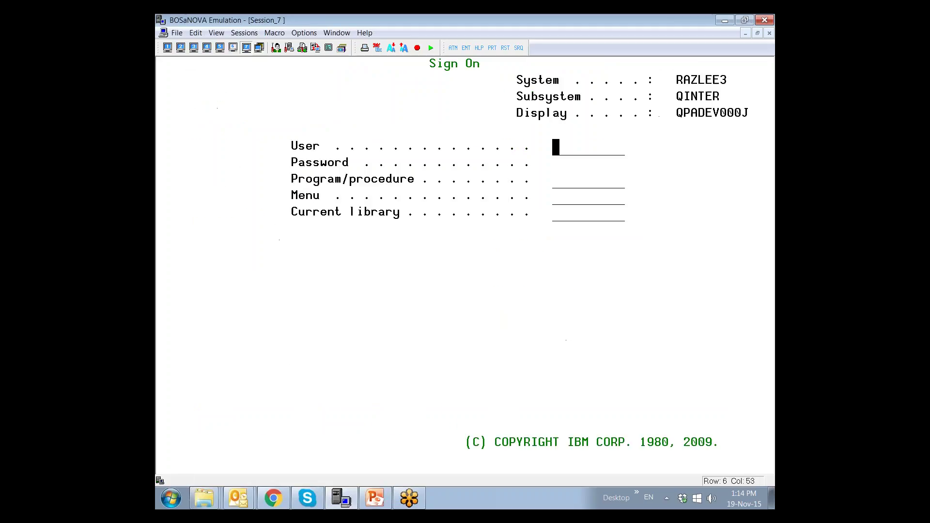
{"action": "type", "text": "FORGOT"}
{"action": "key", "text": "Tab"}
{"action": "type", "text": "********"}
{"action": "key", "text": "Return"}
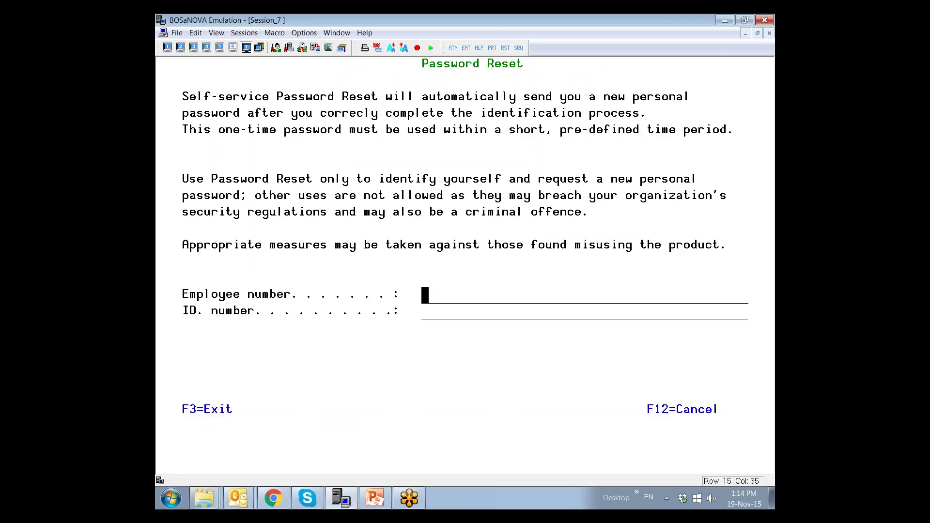
- Enter the employee number and ID number to identify the account
{"action": "type", "text": "987654321"}
{"action": "key", "text": "Tab"}
{"action": "type", "text": "123456789"}
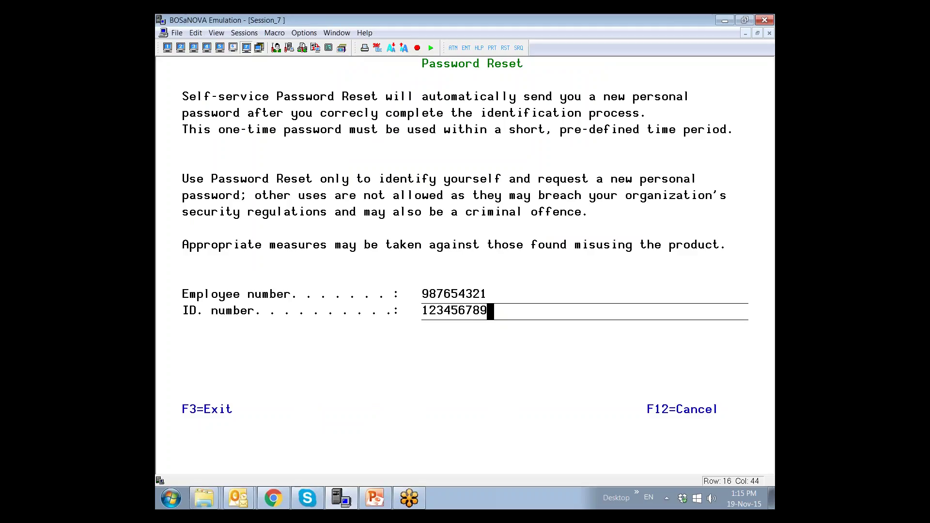
{"action": "key", "text": "Return"}
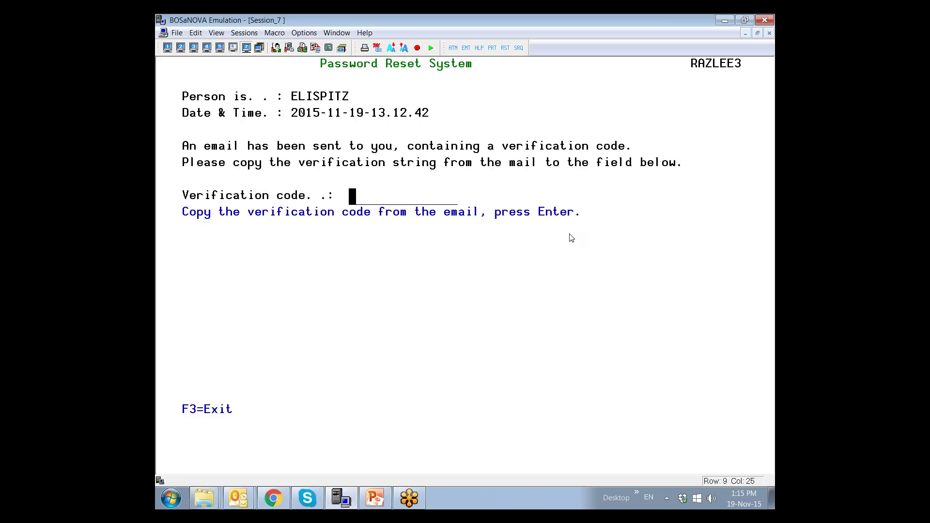
- Paste the verification code from the email into the session and submit it
{"action": "key", "text": "alt+Tab"}
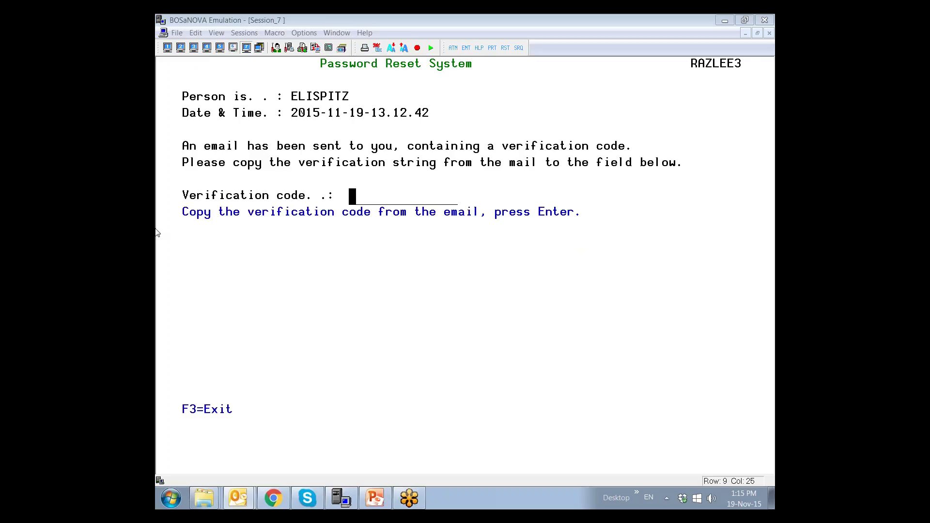
{"action": "left_click", "coordinate": [373, 198]}
{"action": "key", "text": "ctrl+v"}
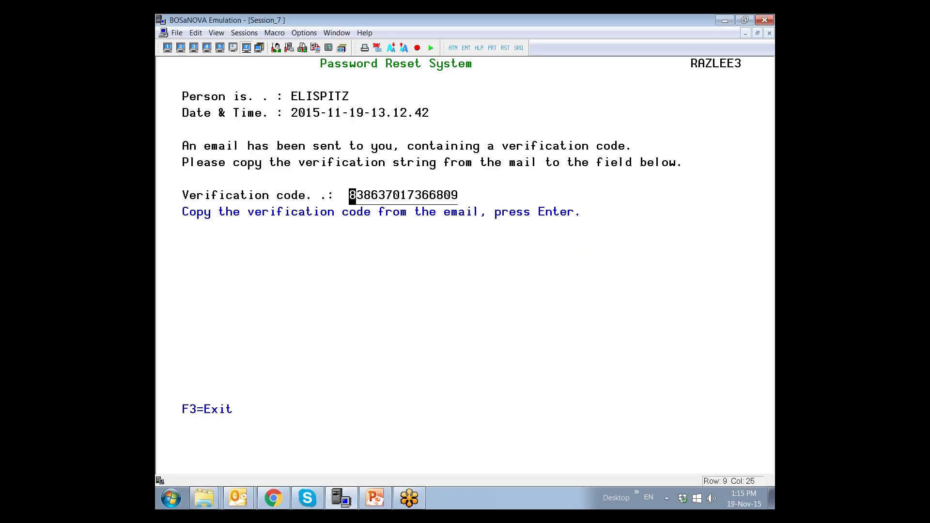
{"action": "key", "text": "Return"}
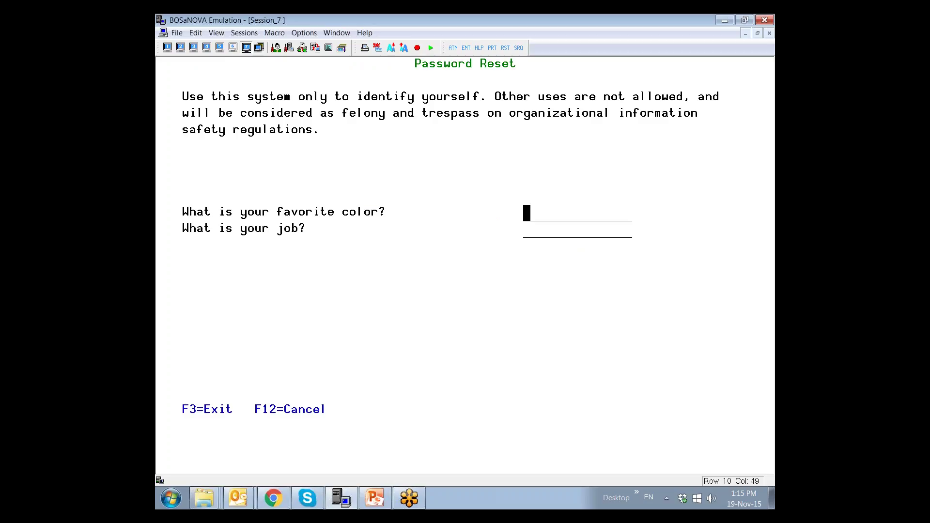
- Answer BLUE for favorite colour and SALES for job, then dismiss the Password Sent notice
{"action": "type", "text": "BLUE"}
{"action": "key", "text": "Tab"}
{"action": "type", "text": "SALES"}
{"action": "key", "text": "Return"}
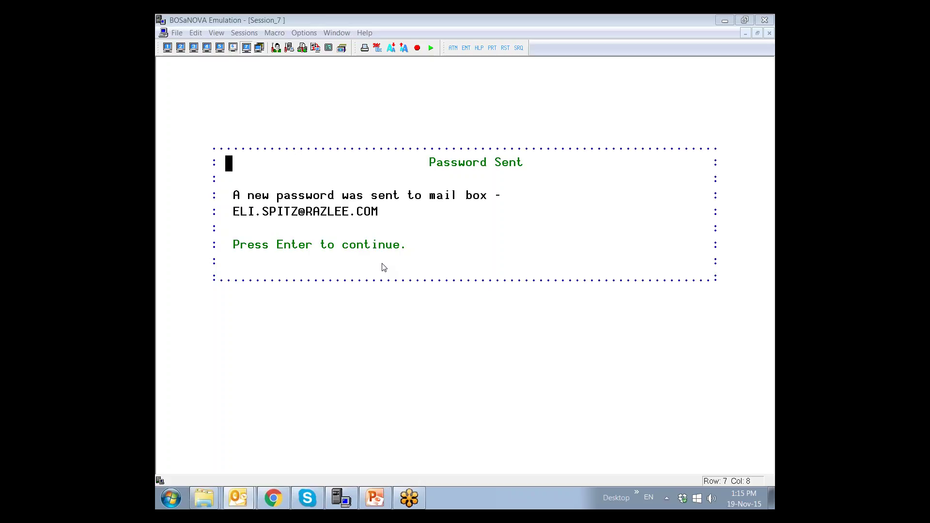
{"action": "key", "text": "Return"}
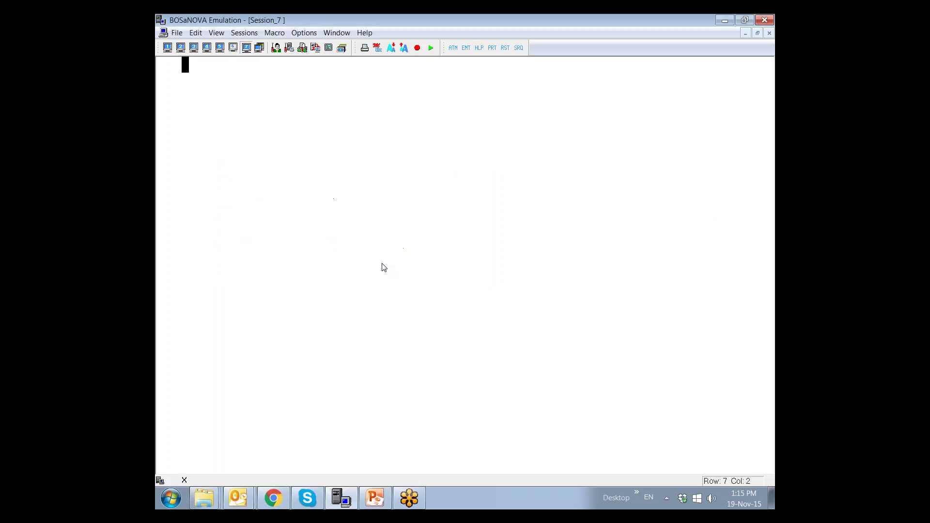
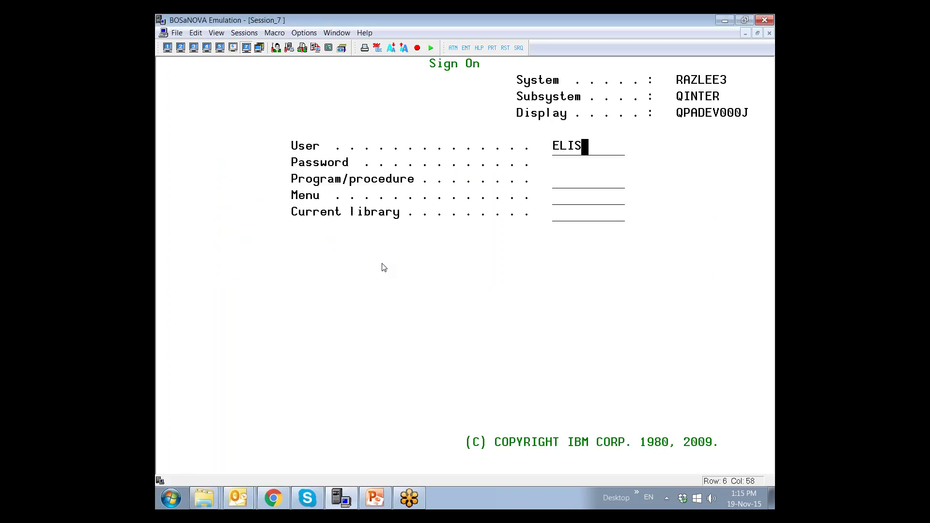
- Sign on as the user with the emailed password and continue past the expired-password prompt
{"action": "key", "text": "Tab"}
{"action": "key", "text": "Tab"}
{"action": "key", "text": "Return"}
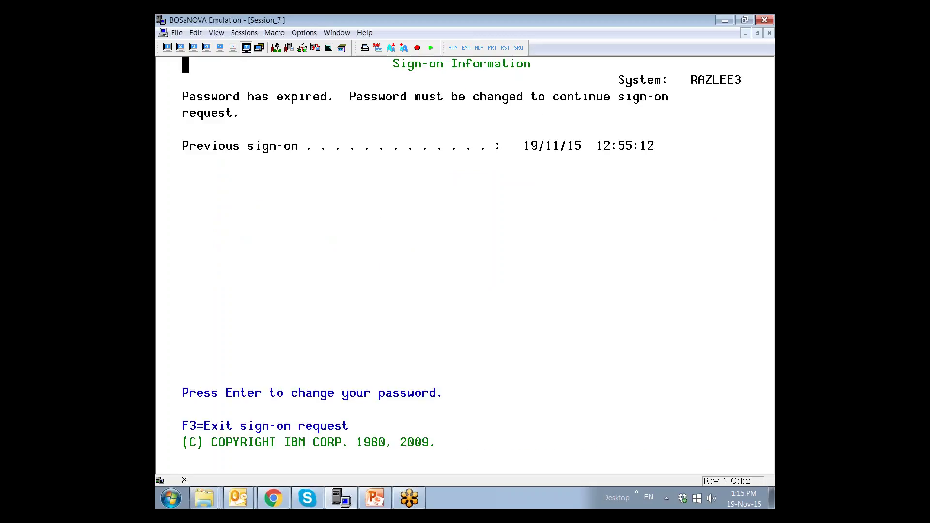
{"action": "key", "text": "Return"}
- Enter the current password and a new password twice on the Change Password screen
{"action": "type", "text": "****"}
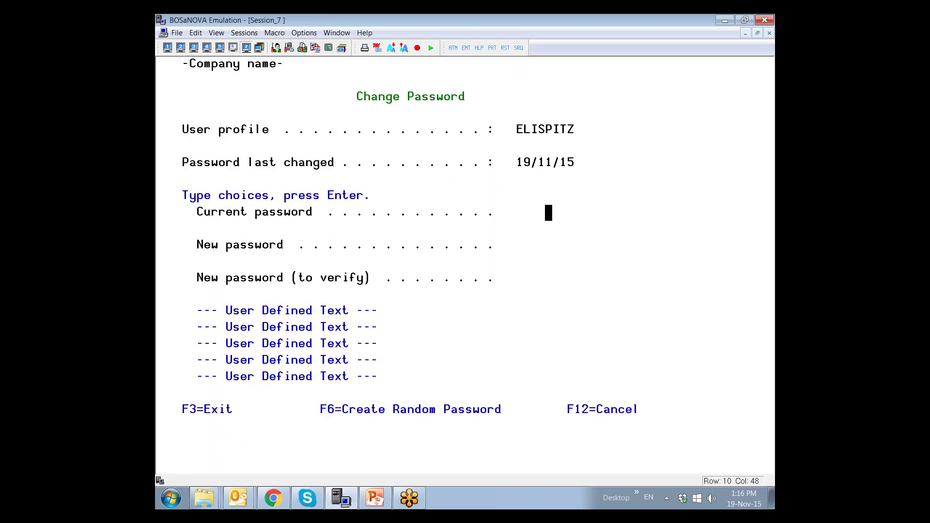
{"action": "key", "text": "Tab"}
{"action": "type", "text": "*******"}
{"action": "key", "text": "Tab"}
{"action": "type", "text": "*******"}
{"action": "key", "text": "Return"}
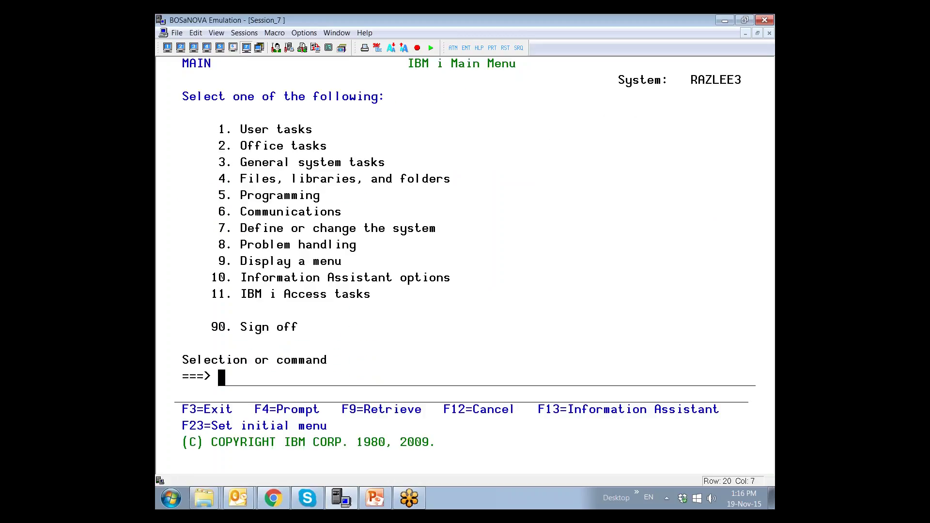
- On the web self-service page, submit the employee number and ID number
{"action": "left_click", "coordinate": [273, 503]}
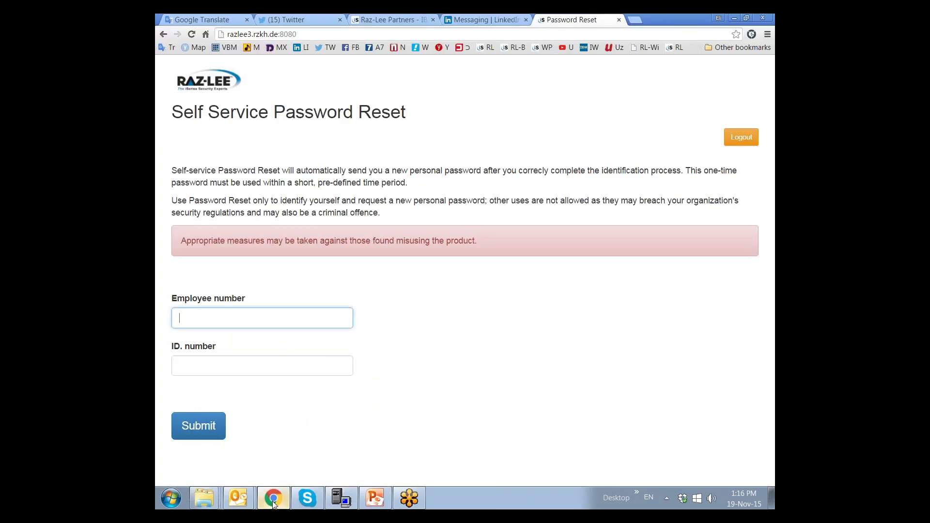
{"action": "type", "text": "987654321"}
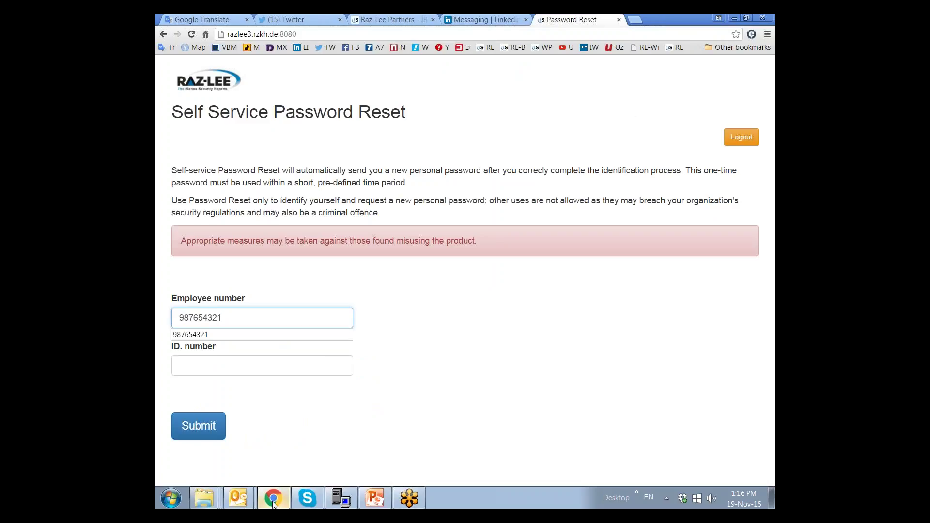
{"action": "key", "text": "Tab"}
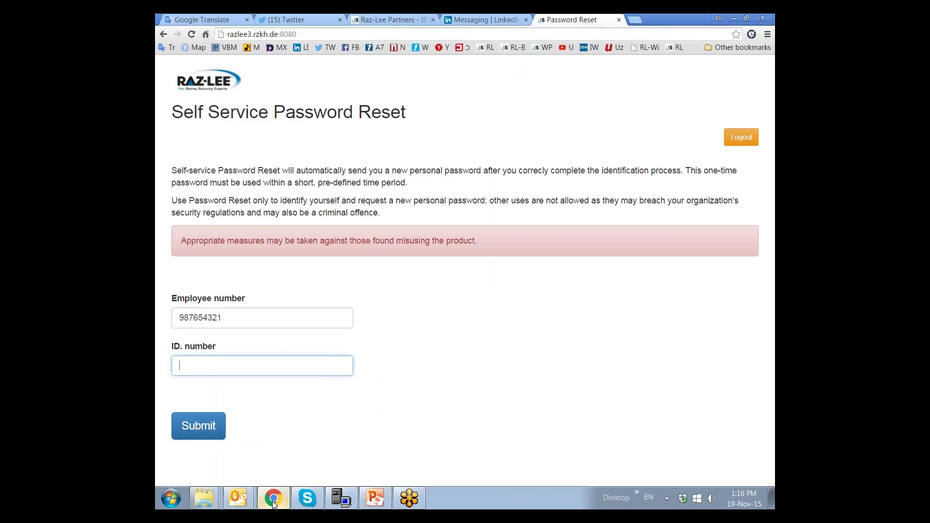
{"action": "type", "text": "123456789"}
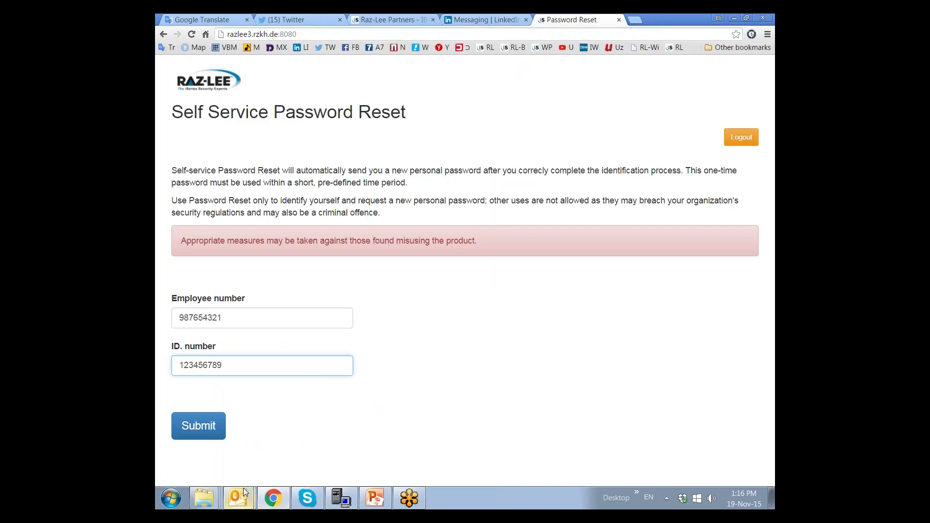
{"action": "left_click", "coordinate": [192, 427]}
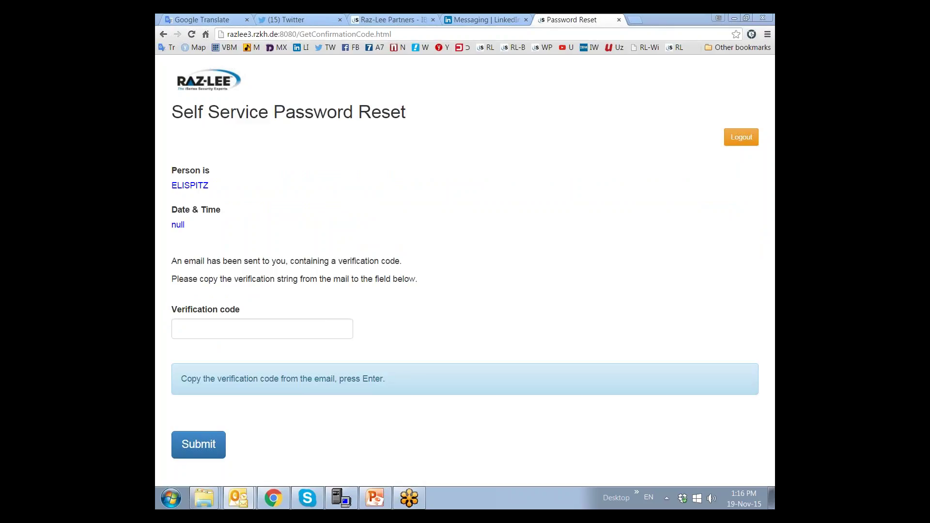
- Paste the verification code from the email and submit it
{"action": "left_click", "coordinate": [228, 325]}
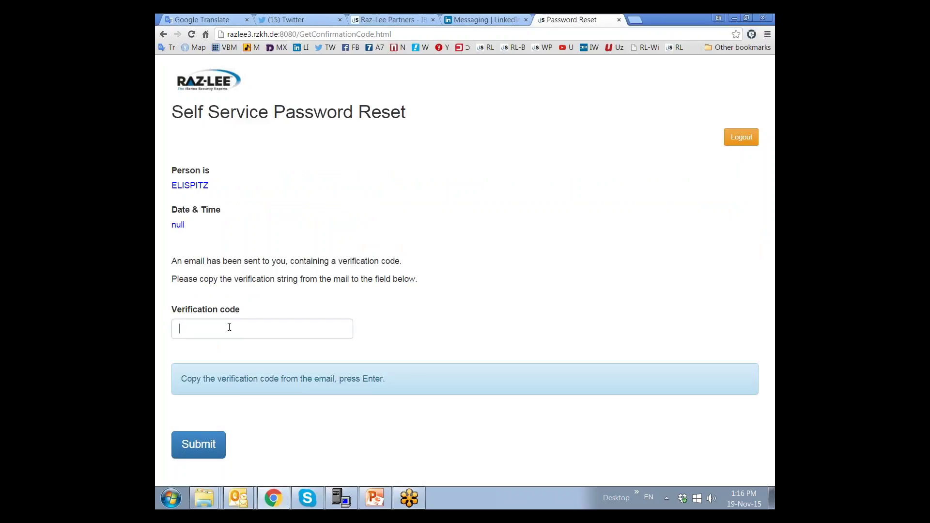
{"action": "key", "text": "ctrl+v"}
{"action": "left_click", "coordinate": [205, 451]}
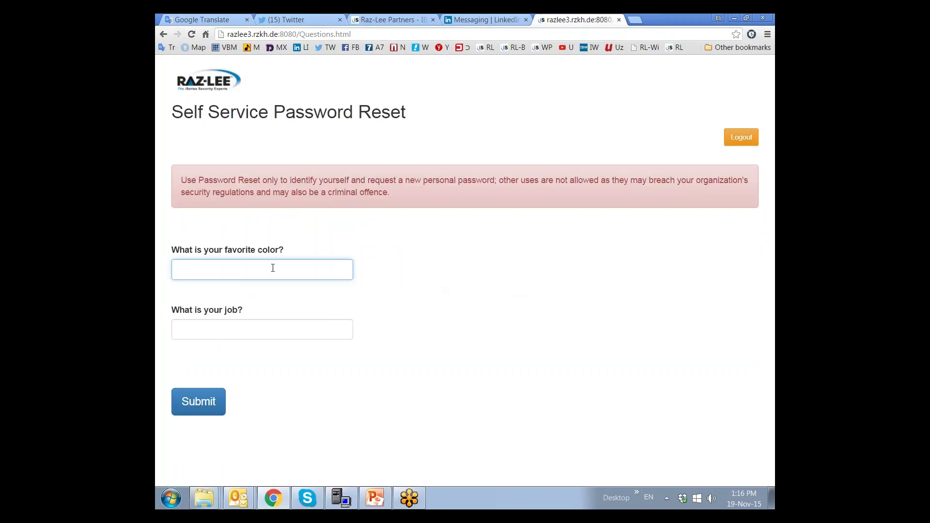
- Answer the security questions with Blue for colour and SALES for job
{"action": "type", "text": "Blu"}
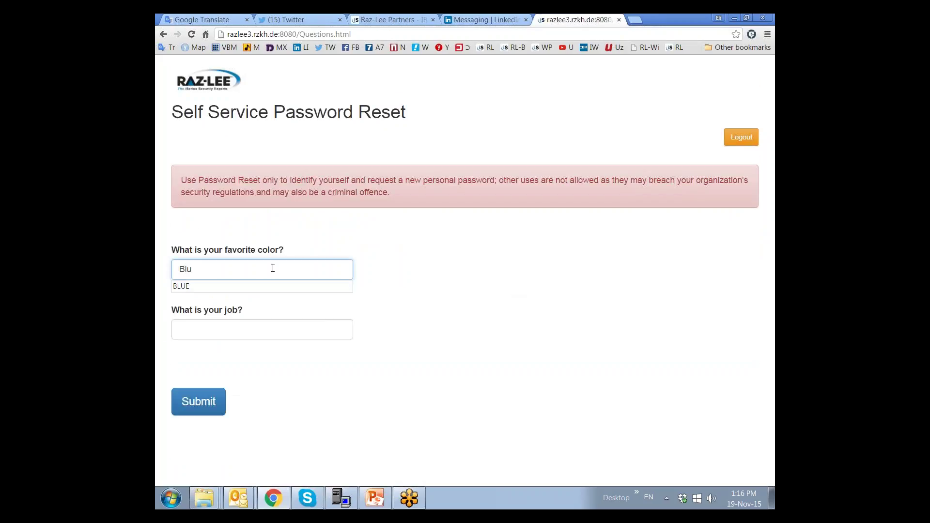
{"action": "key", "text": "Down"}
{"action": "key", "text": "Return"}
{"action": "key", "text": "Tab"}
{"action": "type", "text": "S"}
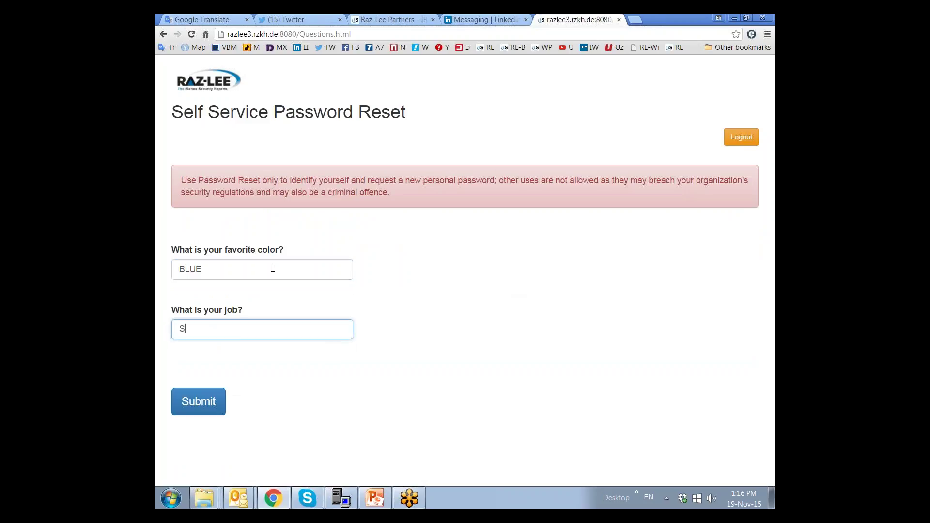
{"action": "type", "text": "ALES"}
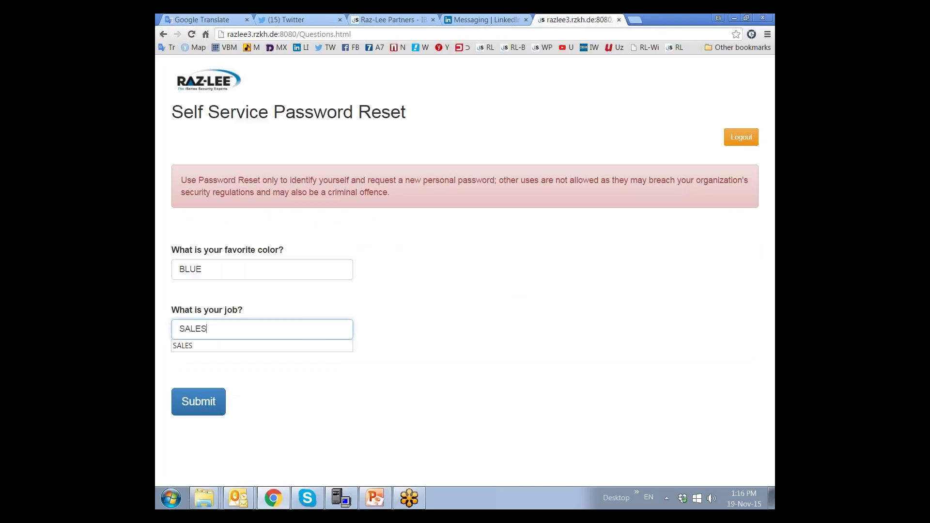
{"action": "left_click", "coordinate": [205, 407]}
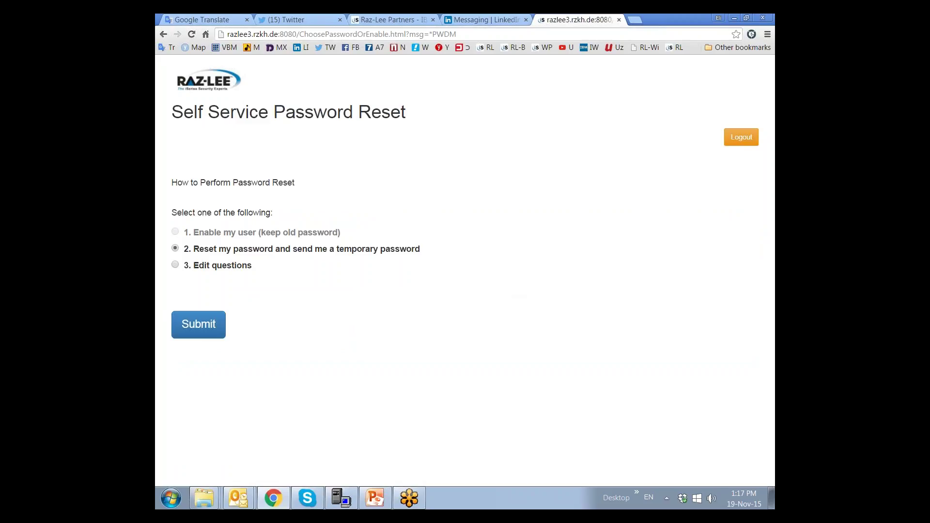
- Submit option 2 to email a temporary password, then return to the emulator session
{"action": "left_click", "coordinate": [198, 323]}
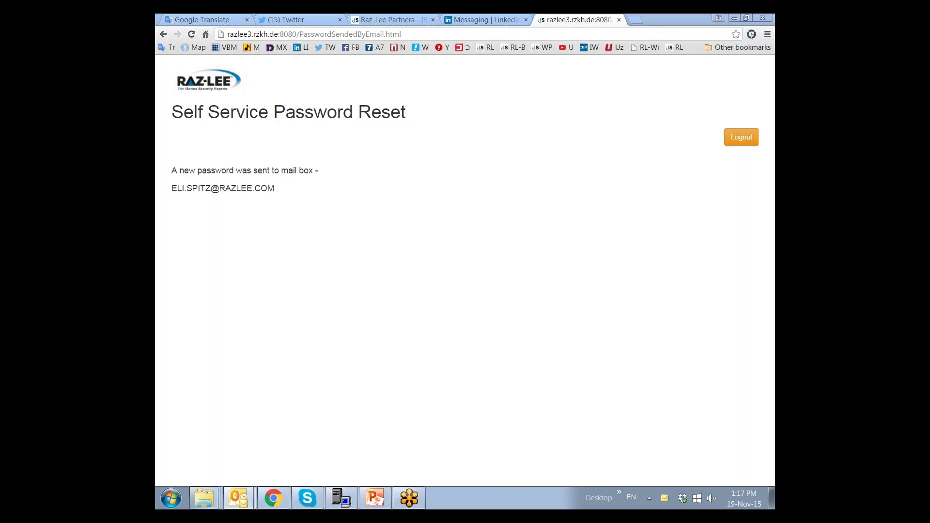
{"action": "left_click", "coordinate": [343, 498]}
- Sign off and sign back on as the user with the temporary password
{"action": "type", "text": "off"}
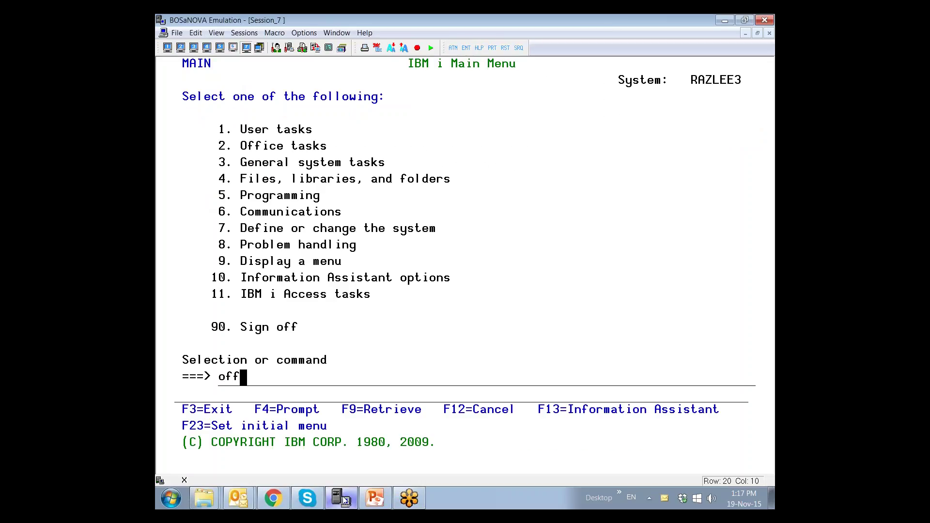
{"action": "key", "text": "Return"}
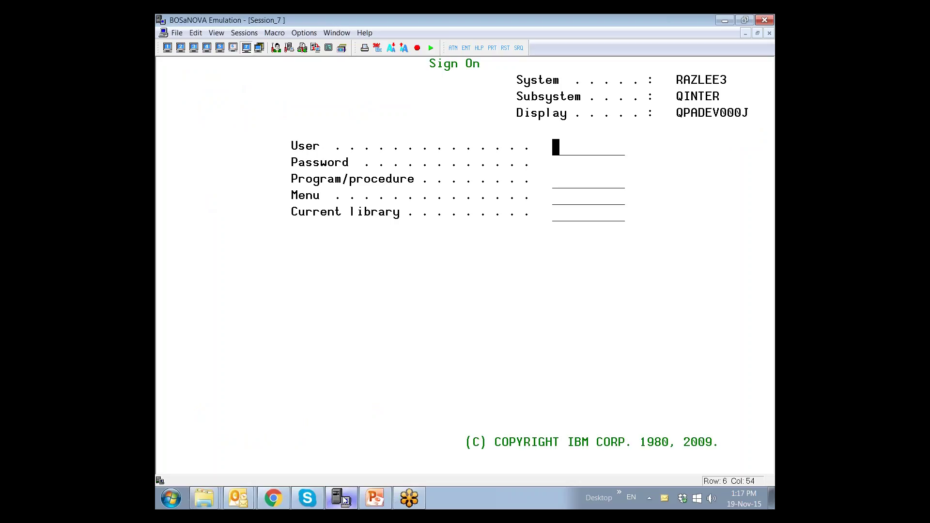
{"action": "key", "text": "Tab"}
{"action": "key", "text": "Tab"}
{"action": "key", "text": "Return"}
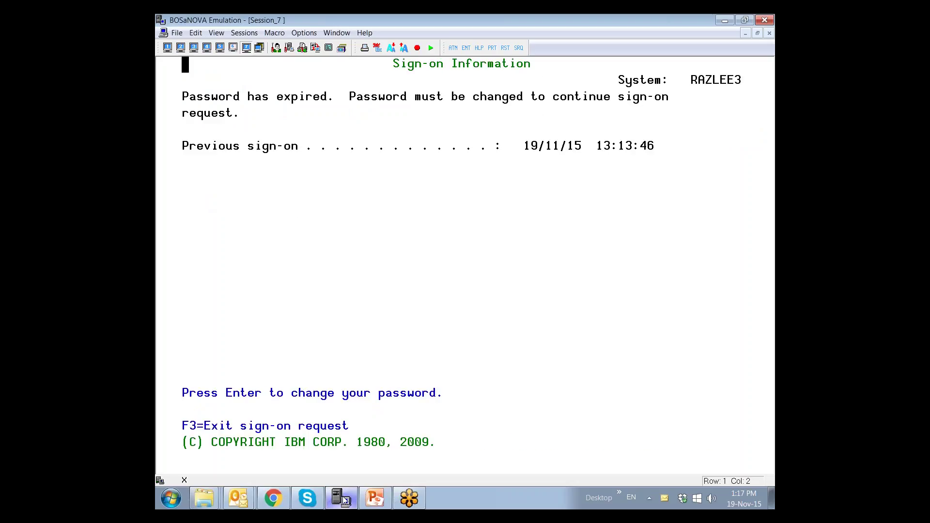
- Replace the expired temporary password with a new one, then enter STRPWDRST
{"action": "key", "text": "Return"}
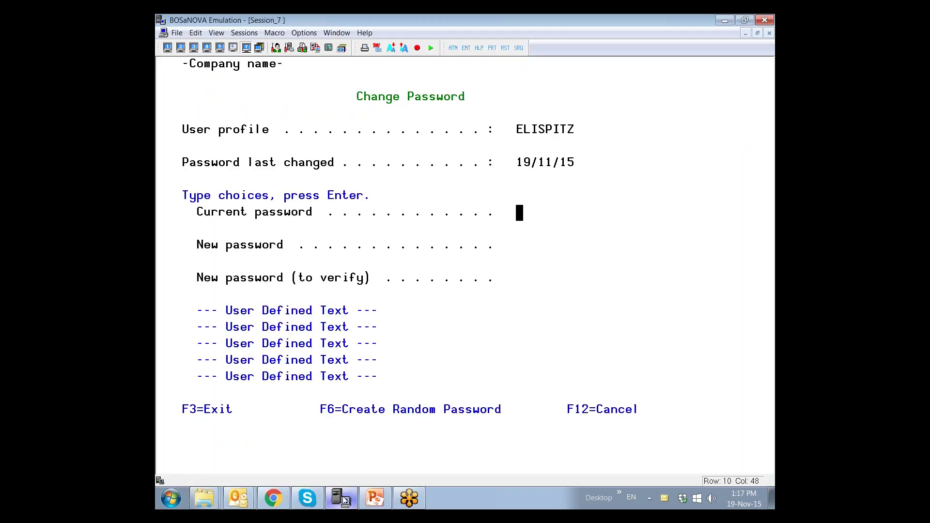
{"action": "key", "text": "Tab"}
{"action": "type", "text": "*******"}
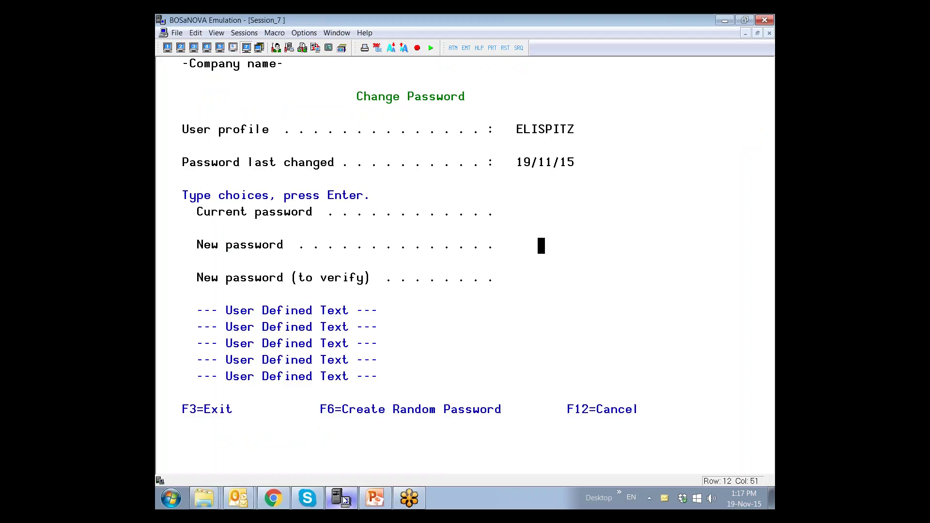
{"action": "key", "text": "Tab"}
{"action": "type", "text": "*******"}
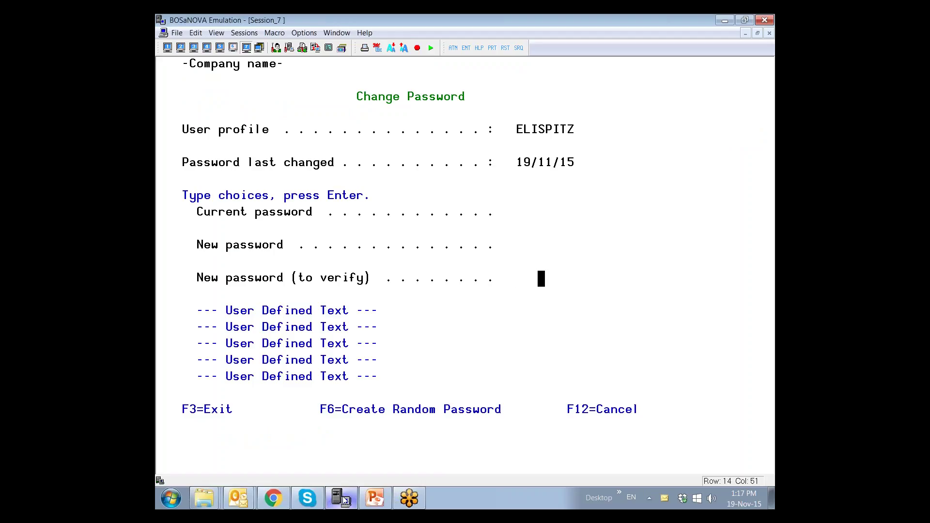
{"action": "key", "text": "Return"}
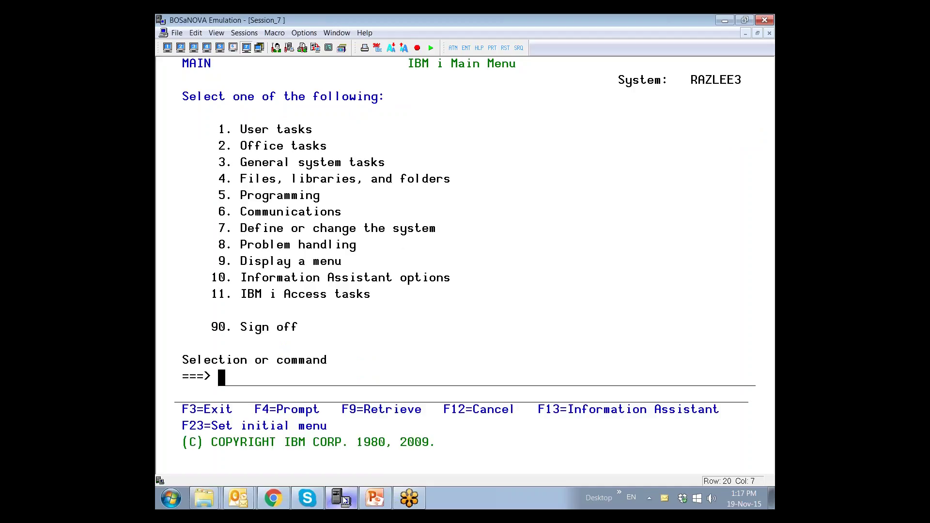
{"action": "type", "text": "strpwdrst"}
- Open option 11 on the Password Reset menu, review the *DFT P-R class settings, and exit with F3
{"action": "key", "text": "Return"}
{"action": "key", "text": "Return"}
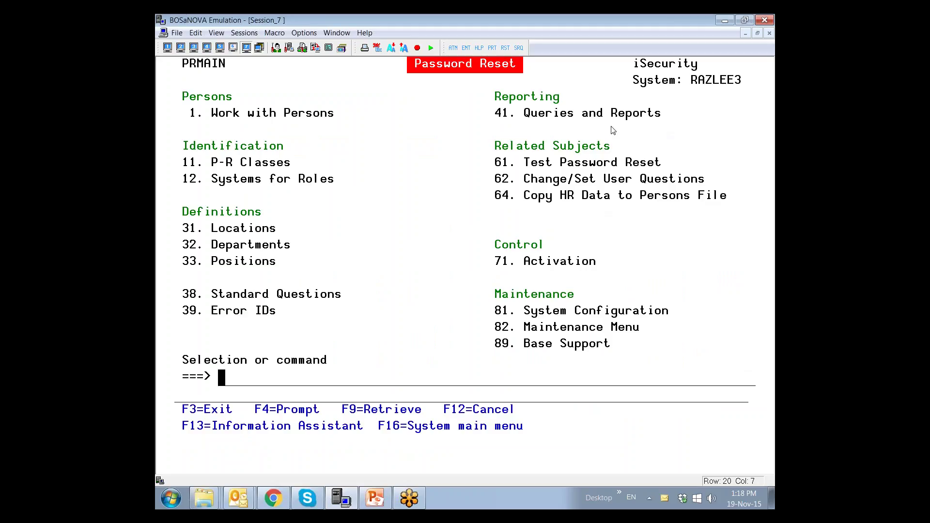
{"action": "type", "text": "11"}
{"action": "key", "text": "Return"}
{"action": "type", "text": "1"}
{"action": "key", "text": "Return"}
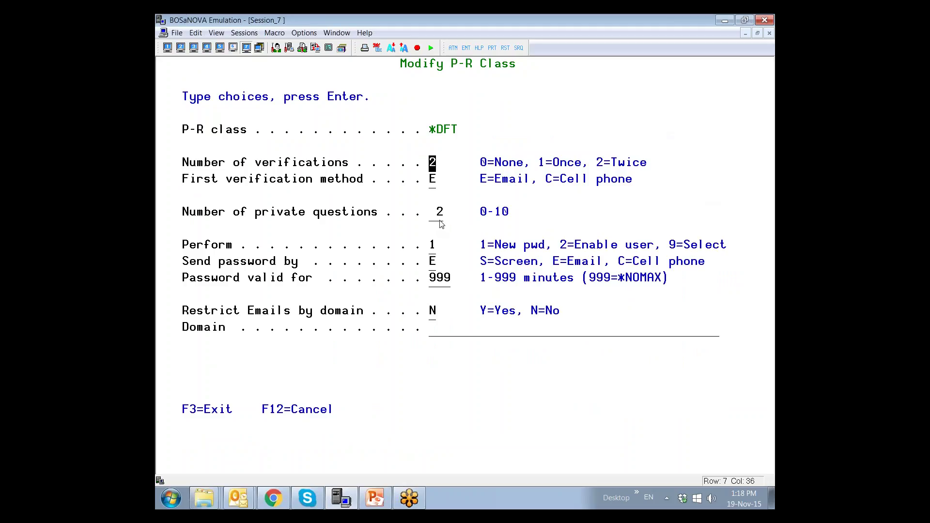
{"action": "key", "text": "F3"}
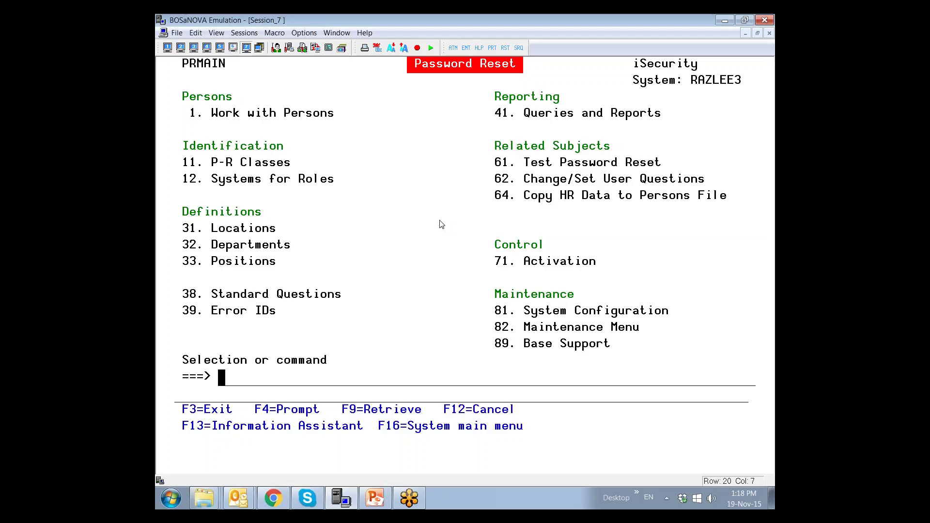